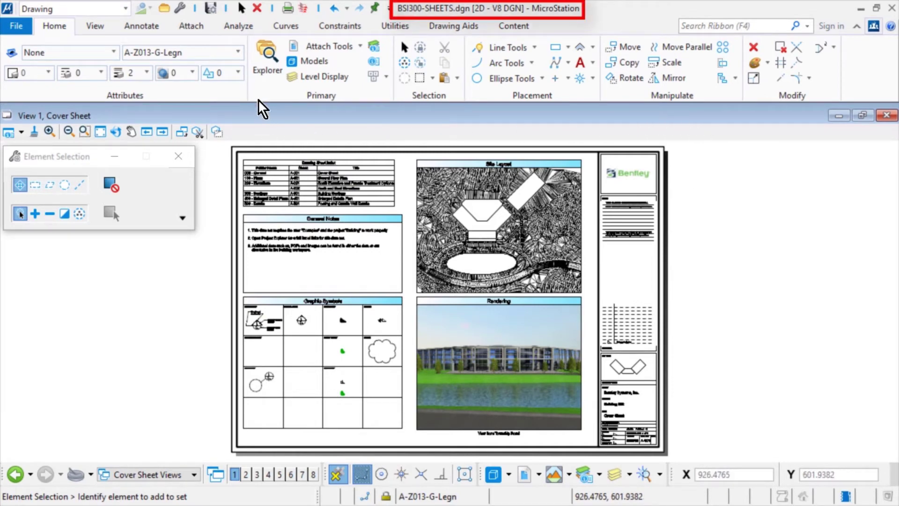
Step: Open sheet A-501 from Building 302 > 500 - Details in the Sheet Index, framing the Footing callouts
{"action": "left_click", "coordinate": [264, 89]}
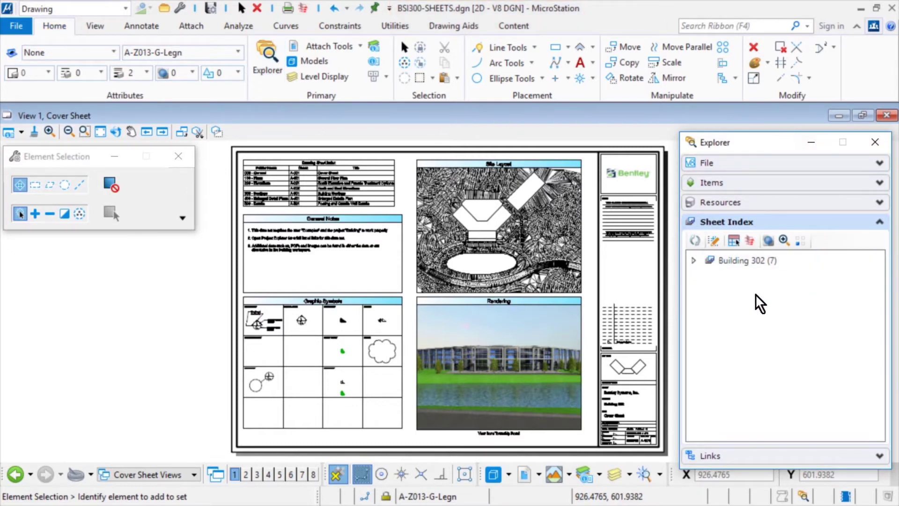
{"action": "left_click", "coordinate": [694, 260]}
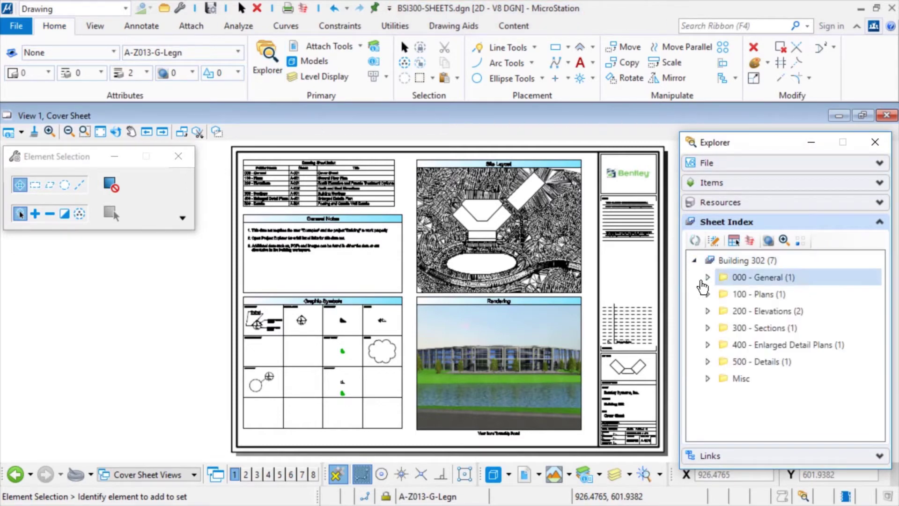
{"action": "left_click", "coordinate": [708, 361]}
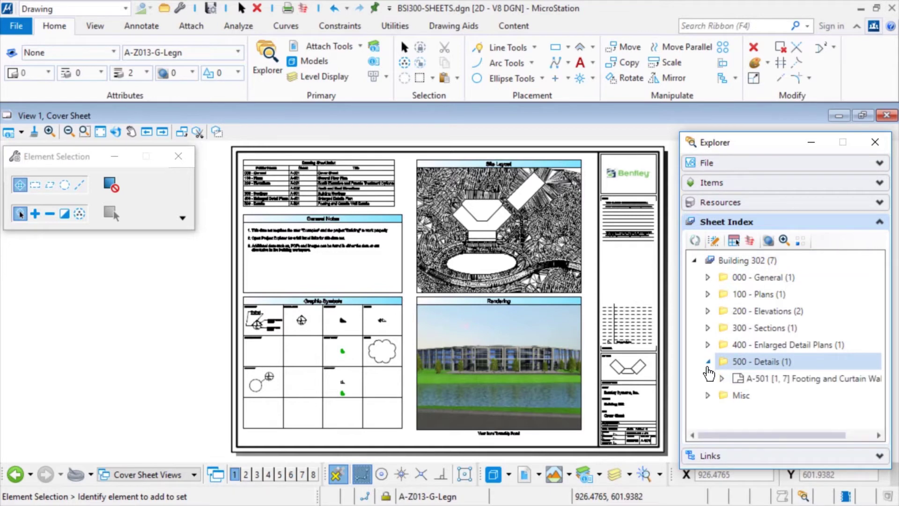
{"action": "left_click", "coordinate": [816, 379]}
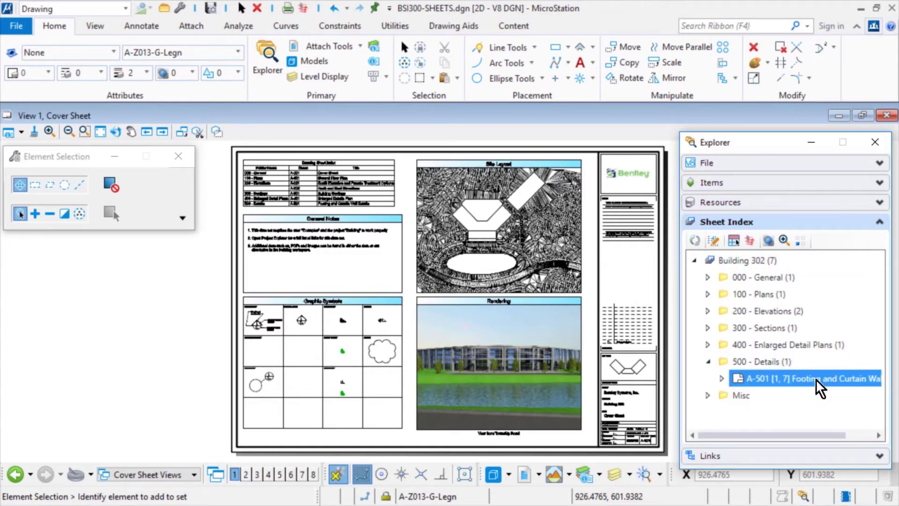
{"action": "double_click", "coordinate": [817, 380]}
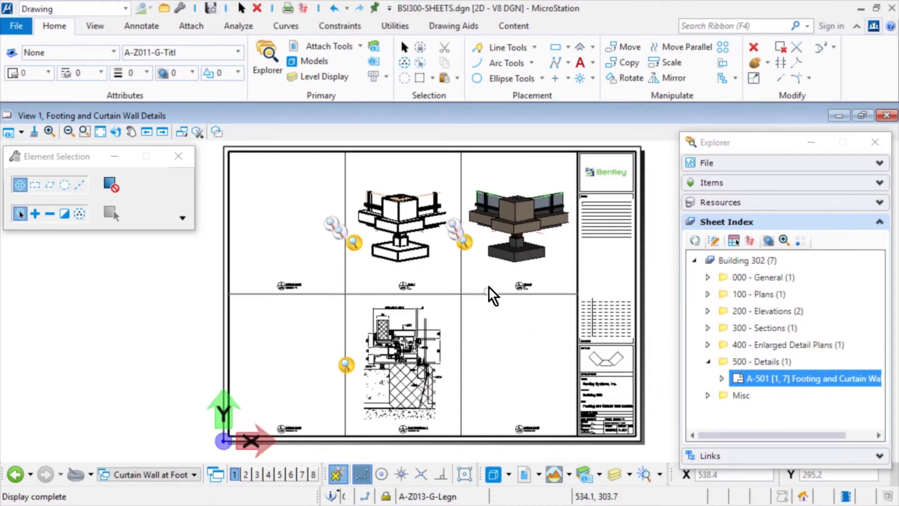
{"action": "scroll", "coordinate": [492, 295], "scroll_direction": "up", "scroll_amount": 5}
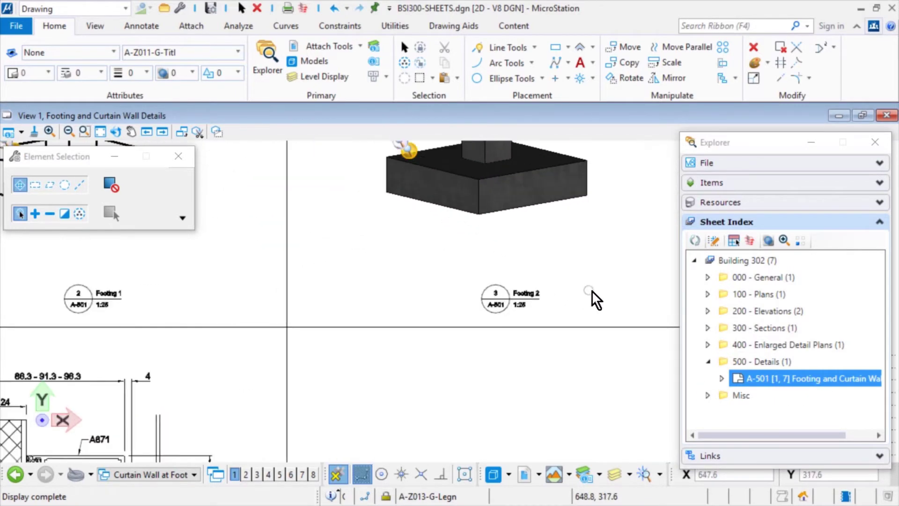
{"action": "scroll", "coordinate": [597, 300], "scroll_direction": "up", "scroll_amount": 1}
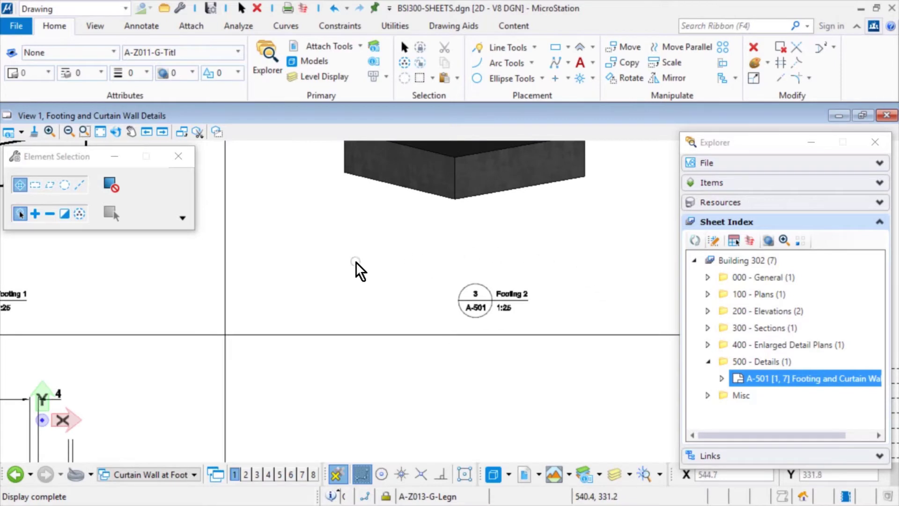
{"action": "middle_click_drag", "start_coordinate": [358, 269], "coordinate": [463, 289]}
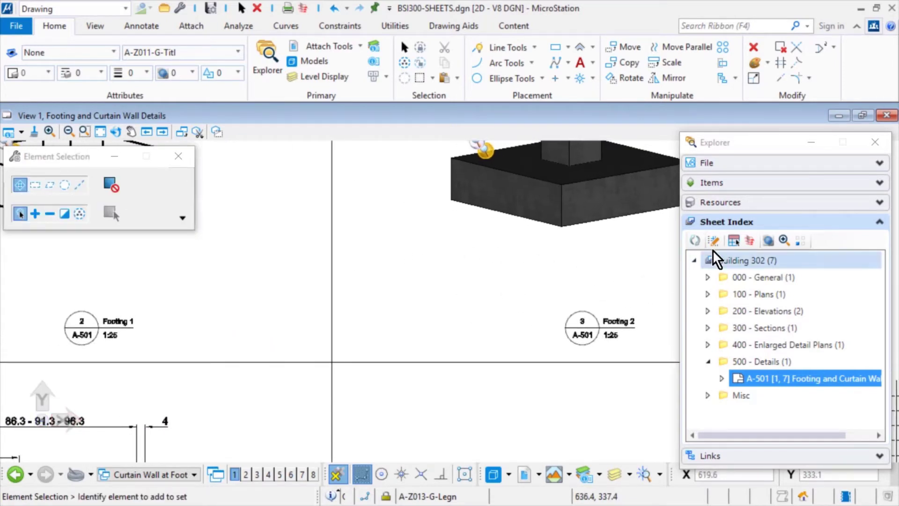
Step: Show the BSI300-SHEETS.dgn contents and expand Models > Footing and Curtain Wall Details
{"action": "left_click", "coordinate": [735, 165]}
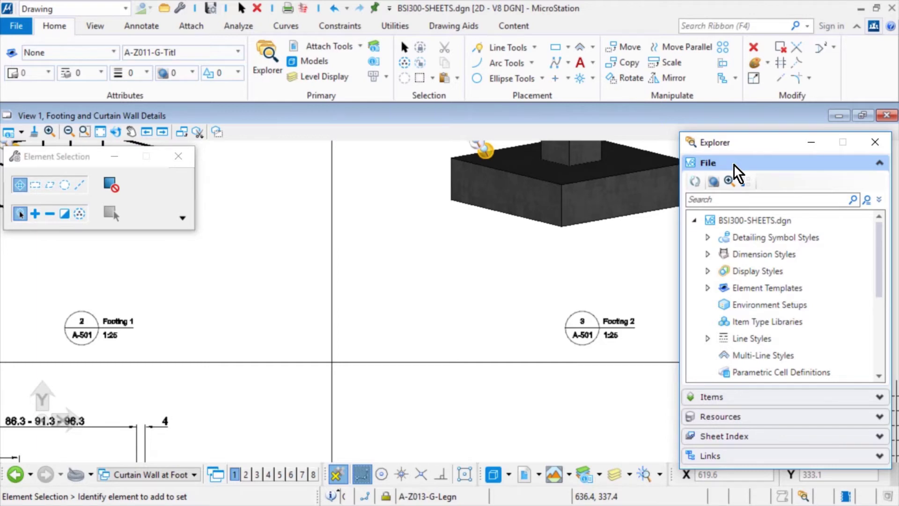
{"action": "left_click", "coordinate": [880, 241]}
{"action": "left_click_drag", "start_coordinate": [881, 241], "coordinate": [889, 313]}
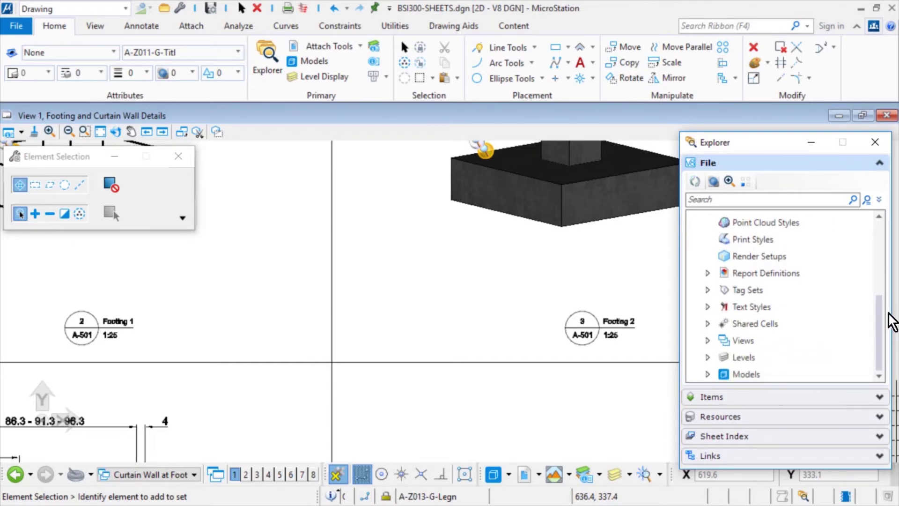
{"action": "left_click", "coordinate": [709, 374]}
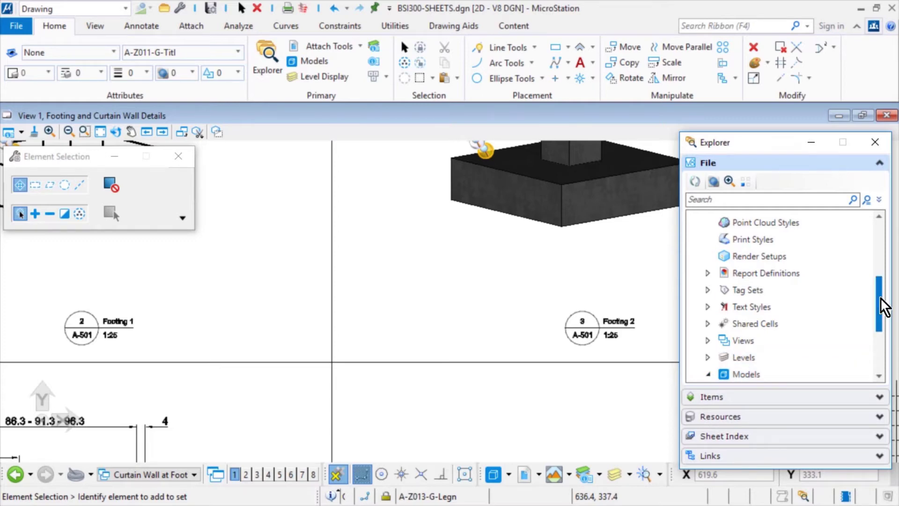
{"action": "left_click_drag", "start_coordinate": [877, 305], "coordinate": [883, 341]}
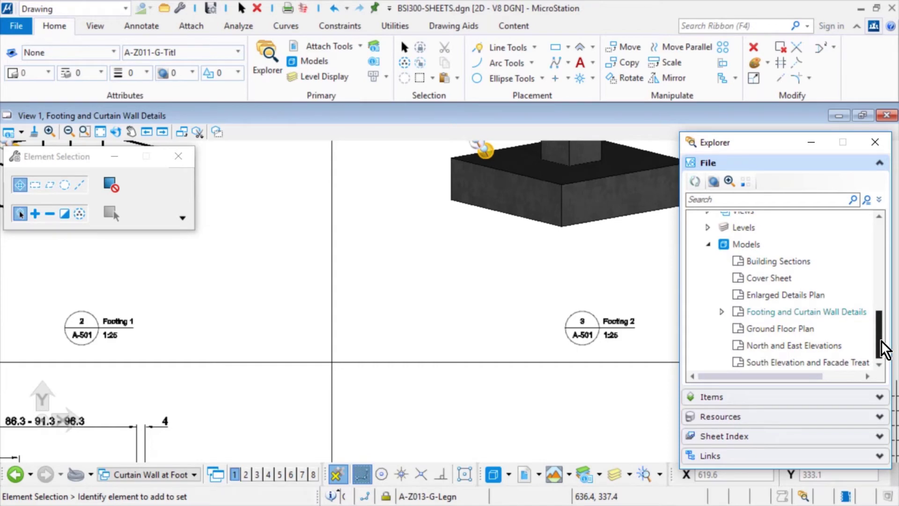
{"action": "left_click", "coordinate": [759, 318]}
{"action": "left_click", "coordinate": [722, 313]}
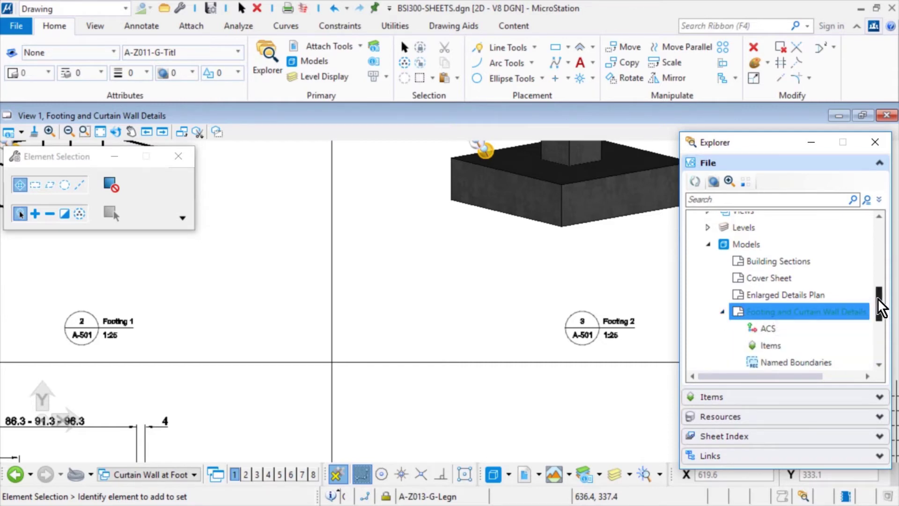
{"action": "left_click_drag", "start_coordinate": [881, 309], "coordinate": [885, 330]}
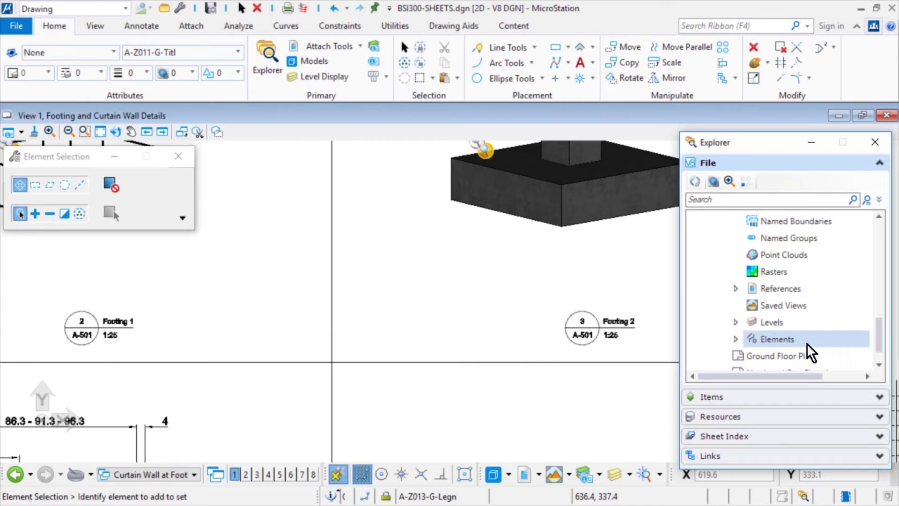
Step: Expand the model's Elements and select Drawing Boundary (6) to pick all six boundaries
{"action": "left_click", "coordinate": [736, 339]}
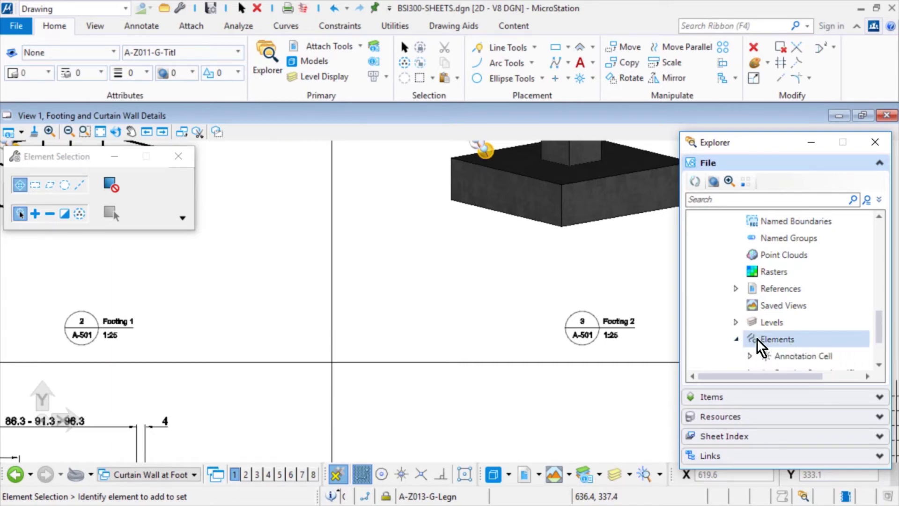
{"action": "left_click_drag", "start_coordinate": [877, 327], "coordinate": [880, 338]}
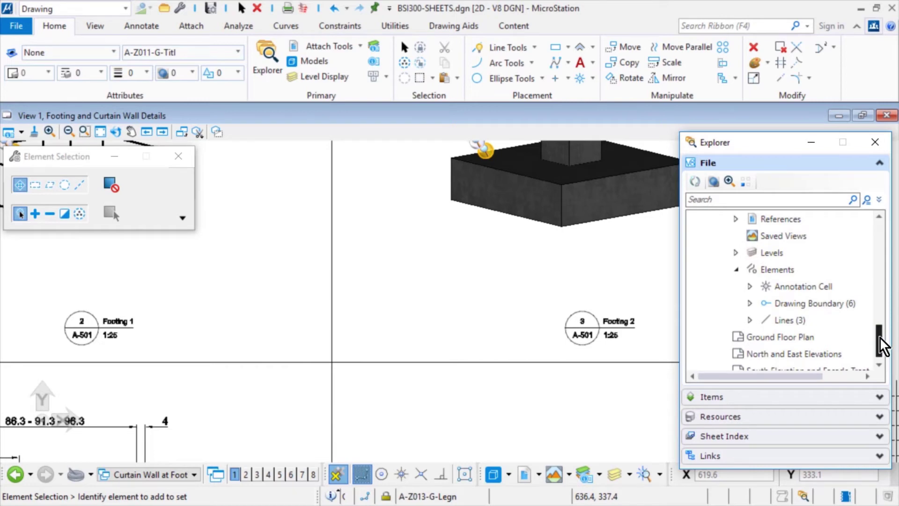
{"action": "left_click", "coordinate": [862, 304]}
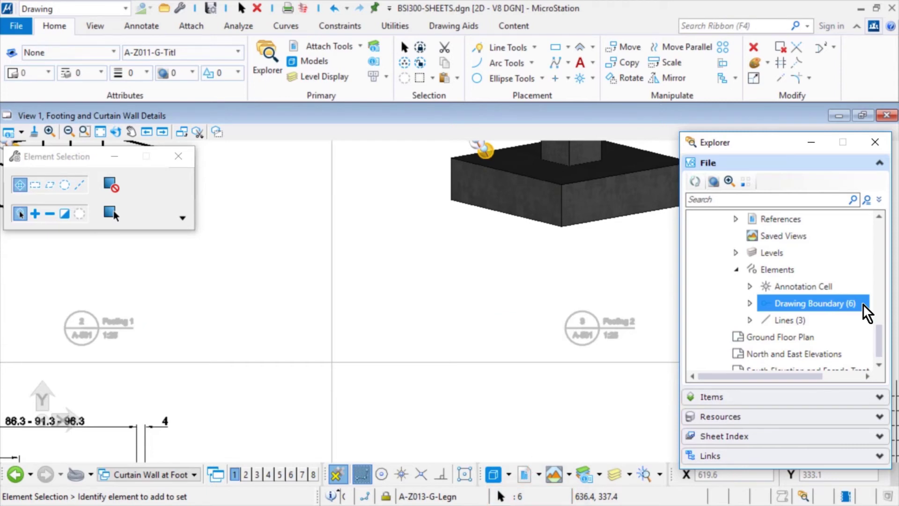
Step: In the drawing boundaries' Properties, change Detailing Symbol from Default to Project
{"action": "right_click", "coordinate": [863, 304]}
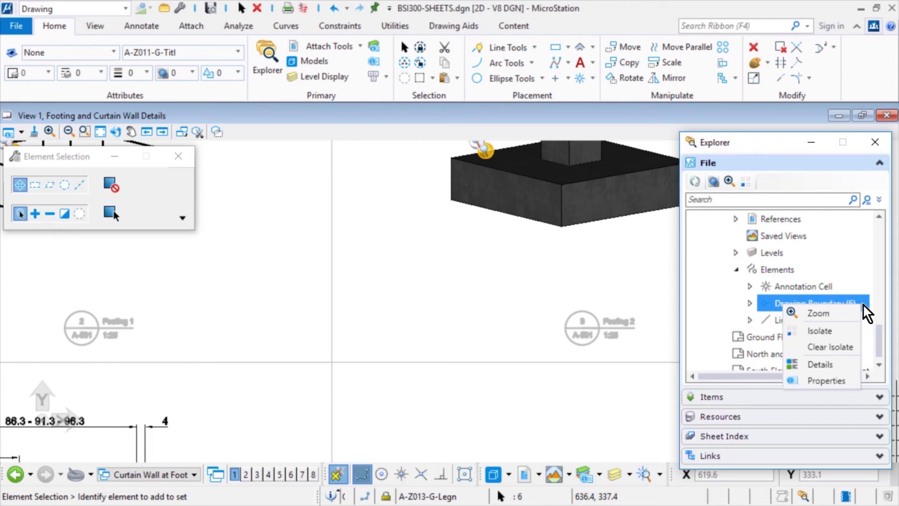
{"action": "left_click", "coordinate": [849, 375]}
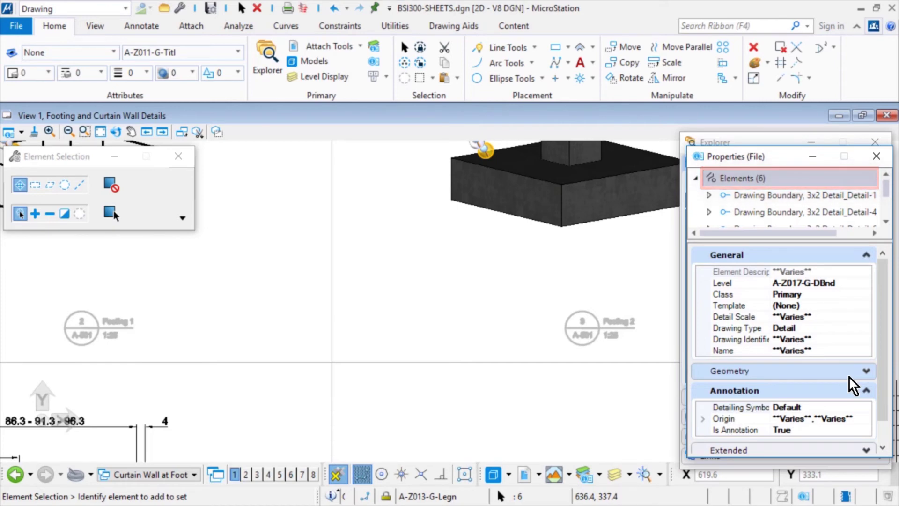
{"action": "left_click", "coordinate": [847, 262]}
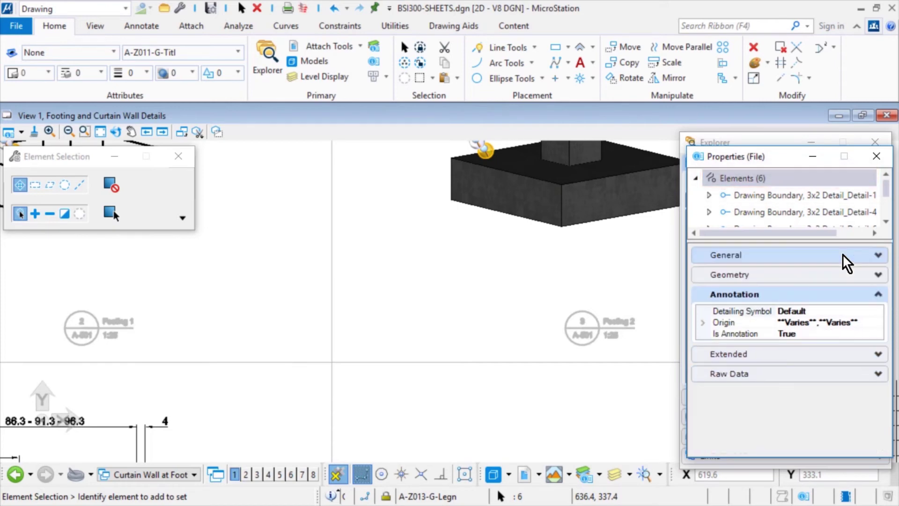
{"action": "left_click", "coordinate": [877, 313]}
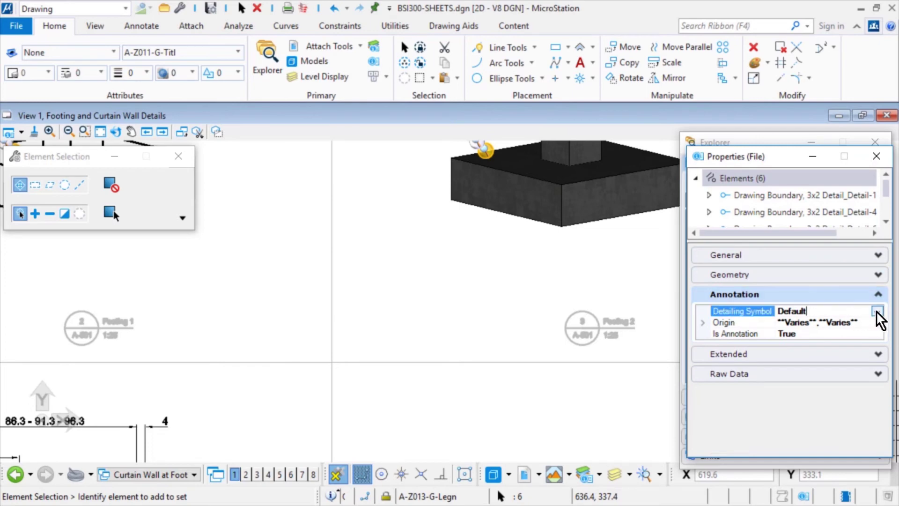
{"action": "left_click", "coordinate": [877, 311]}
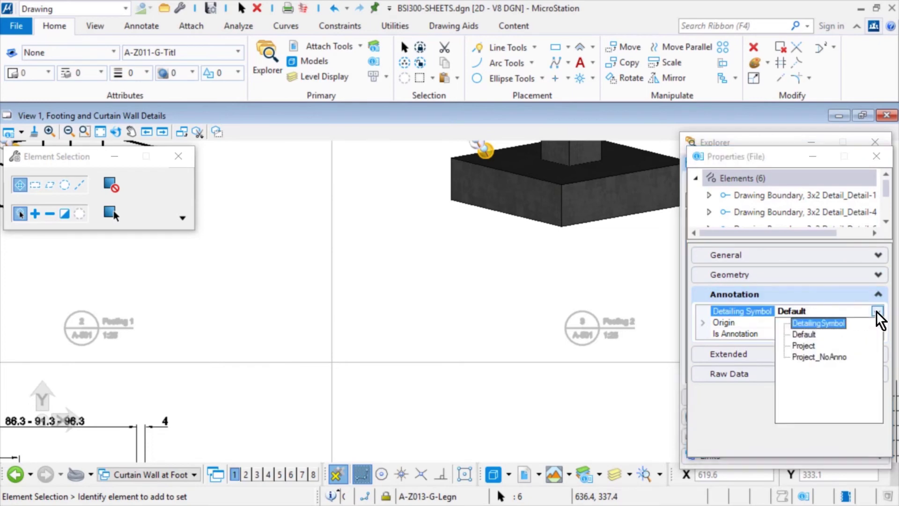
{"action": "left_click", "coordinate": [860, 345]}
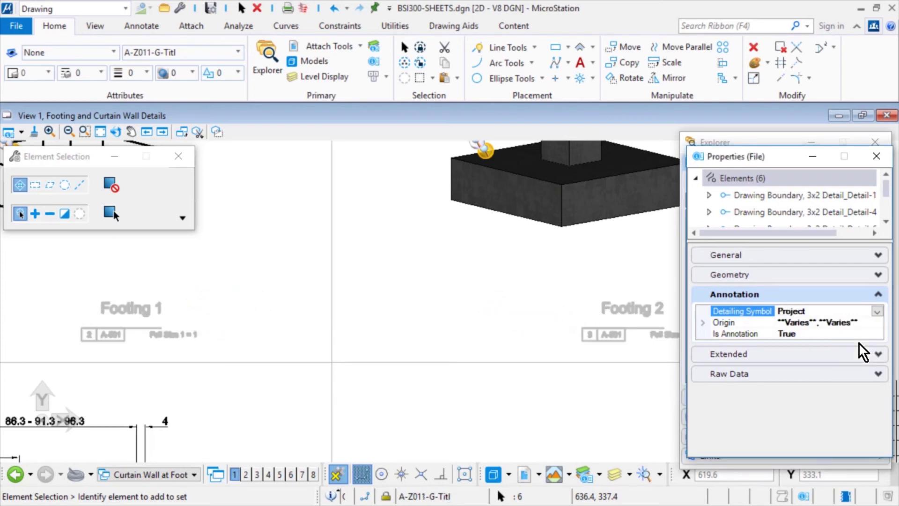
Step: Close the Properties and Explorer panels and zoom to the Curtain Wall at Footing detail
{"action": "left_click", "coordinate": [876, 157]}
{"action": "left_click", "coordinate": [876, 141]}
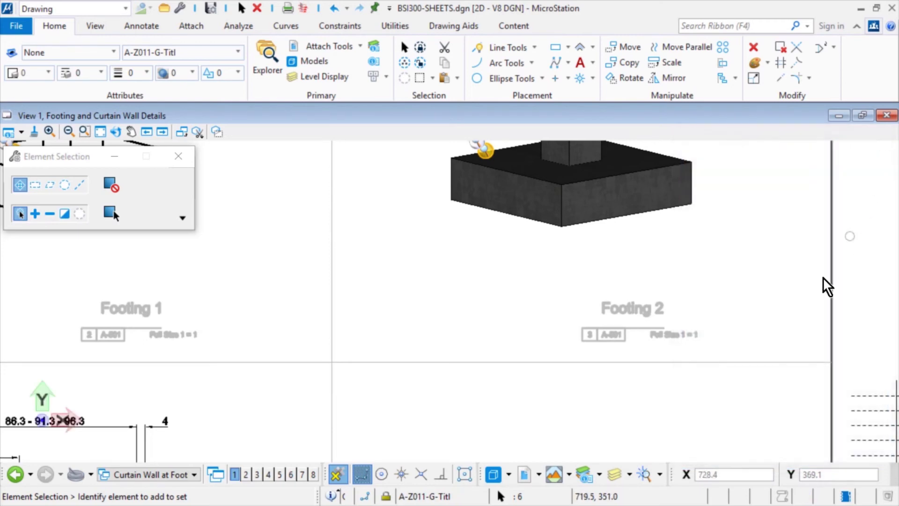
{"action": "scroll", "coordinate": [782, 295], "scroll_direction": "down", "scroll_amount": 3}
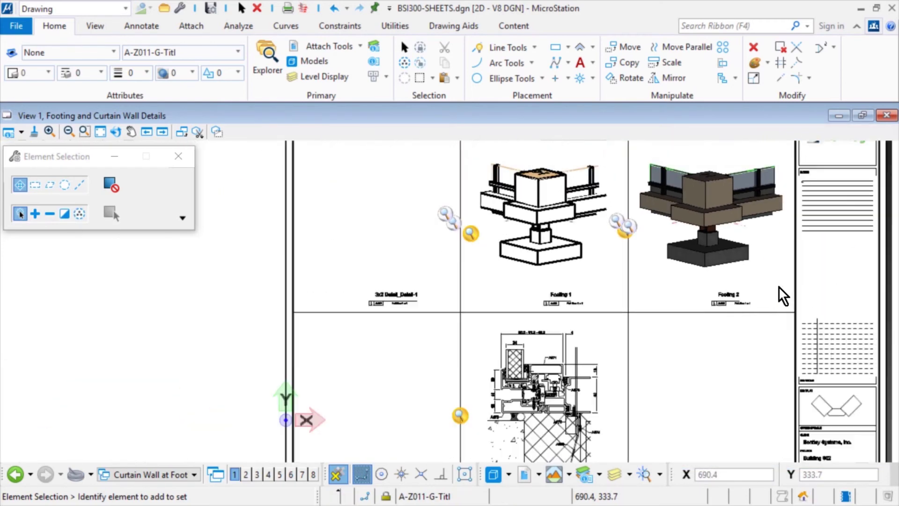
{"action": "middle_click_drag", "start_coordinate": [743, 377], "coordinate": [674, 283]}
{"action": "scroll", "coordinate": [552, 395], "scroll_direction": "up", "scroll_amount": 5}
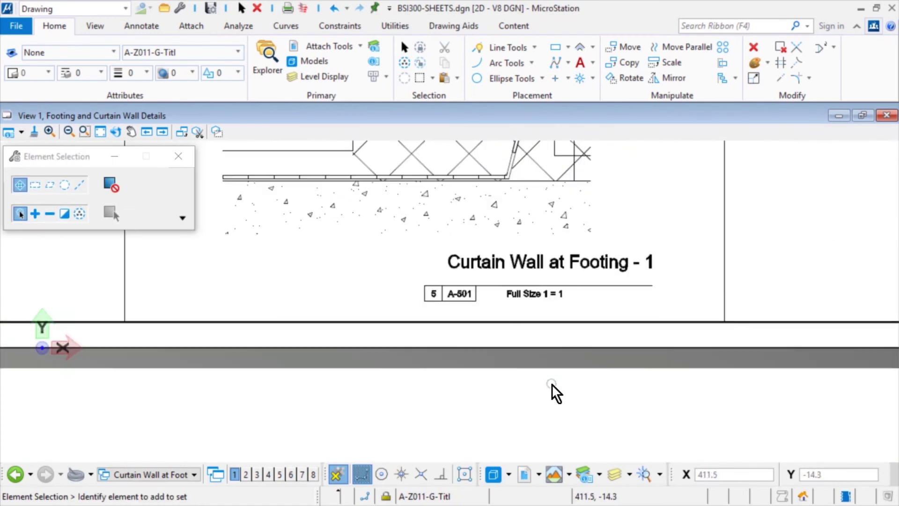
Step: Move the 'Curtain Wall at Footing - 1' title left, centred beneath its detail drawing
{"action": "left_click", "coordinate": [602, 297]}
{"action": "left_click_drag", "start_coordinate": [596, 297], "coordinate": [471, 295]}
{"action": "left_click", "coordinate": [660, 253]}
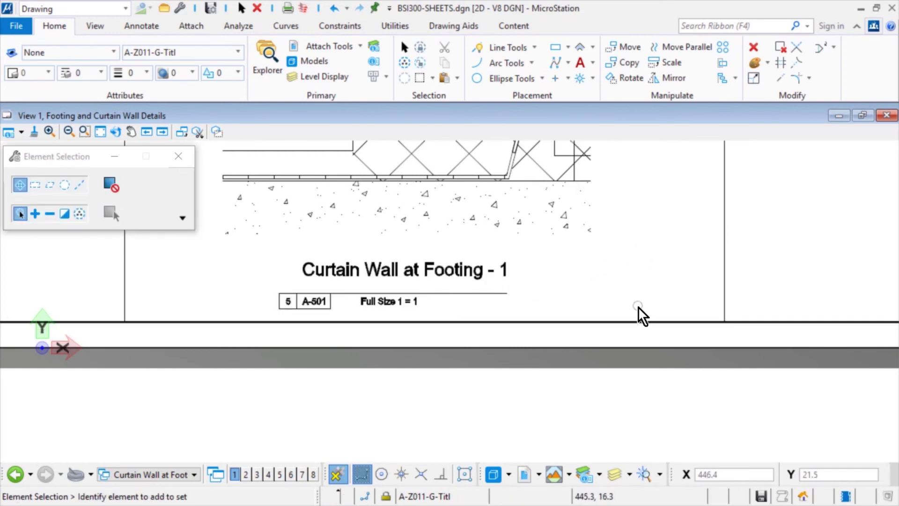
{"action": "scroll", "coordinate": [640, 315], "scroll_direction": "down", "scroll_amount": 4}
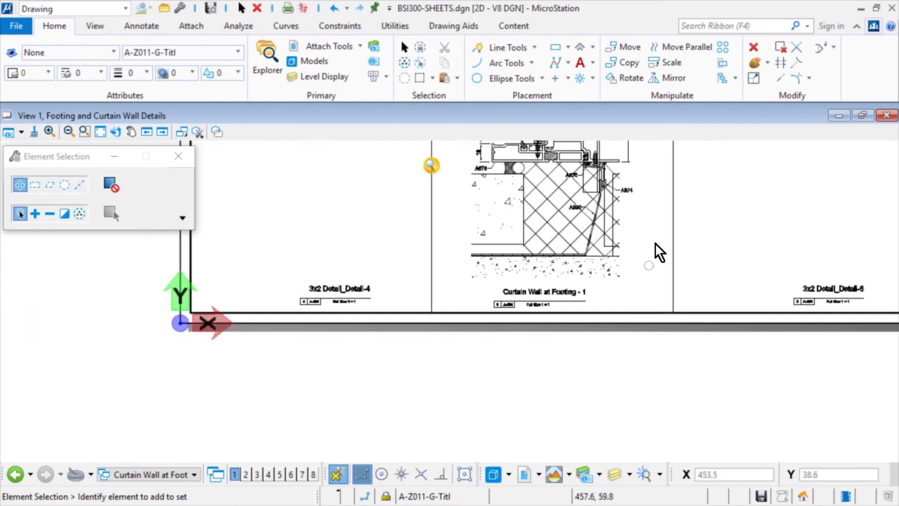
{"action": "middle_click_drag", "start_coordinate": [658, 235], "coordinate": [605, 327]}
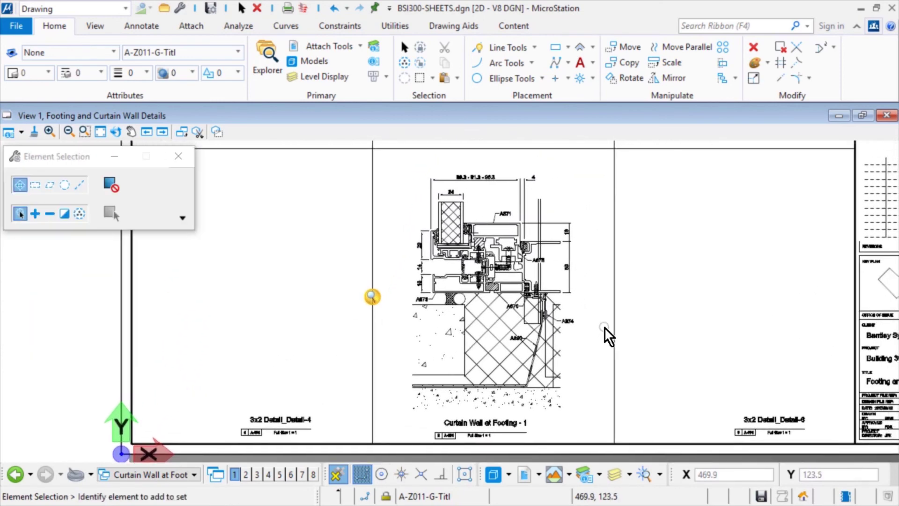